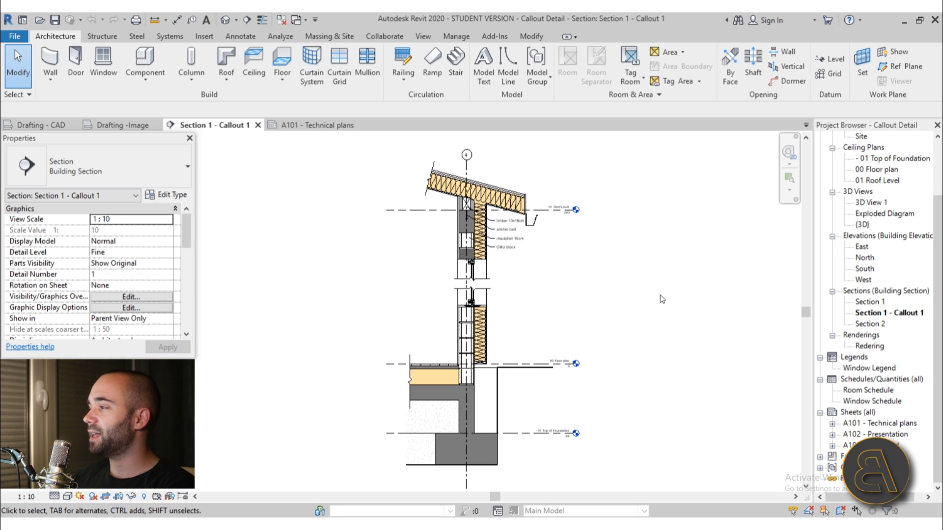
# Step: Switch to the Drafting - CAD view and nudge the imported slab-and-beam detail into view
pyautogui.click(30, 122)
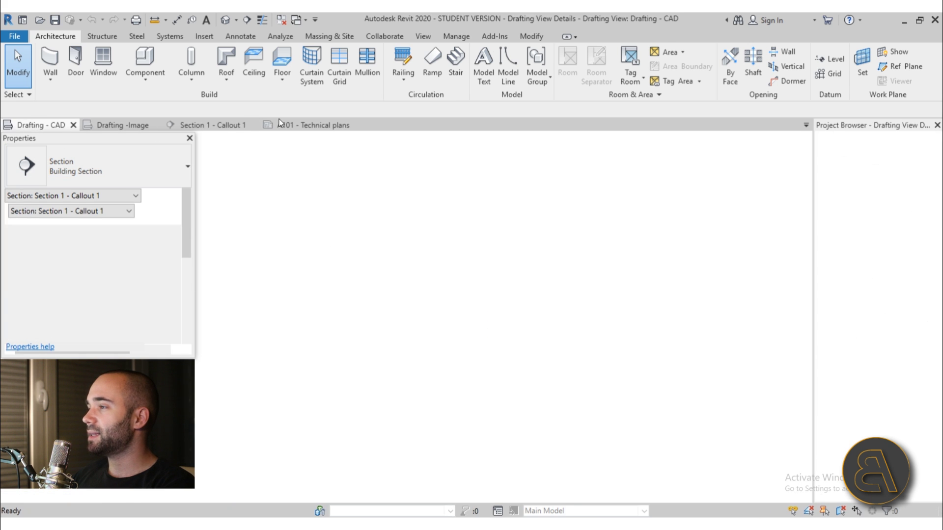
pyautogui.moveTo(390, 432)
pyautogui.mouseDown(button='middle')
pyautogui.moveTo(380, 423)
pyautogui.moveTo(358, 433)
pyautogui.moveTo(361, 424)
pyautogui.mouseUp(button='middle')
pyautogui.hotkey('alt', 'Tab')
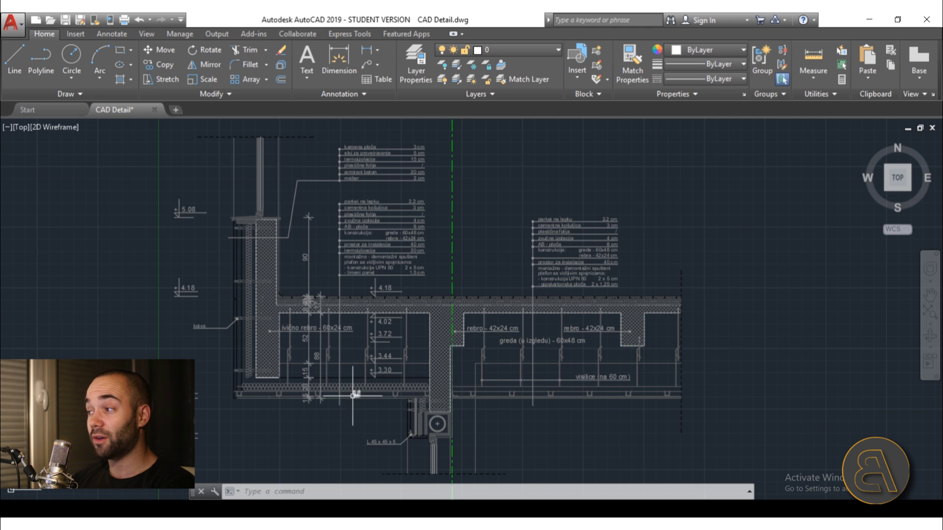
pyautogui.scroll(-3, 334, 383)
pyautogui.moveTo(343, 350); pyautogui.dragTo(345, 303, button='middle')
pyautogui.scroll(3, 344, 303)
pyautogui.scroll(-3, 427, 354)
pyautogui.moveTo(427, 354); pyautogui.dragTo(416, 351, button='middle')
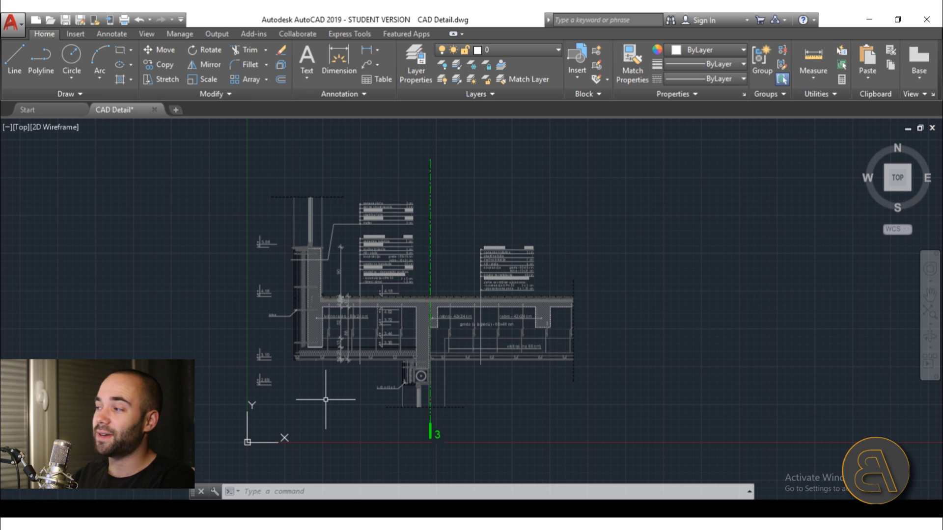
pyautogui.moveTo(493, 286); pyautogui.dragTo(489, 281, button='middle')
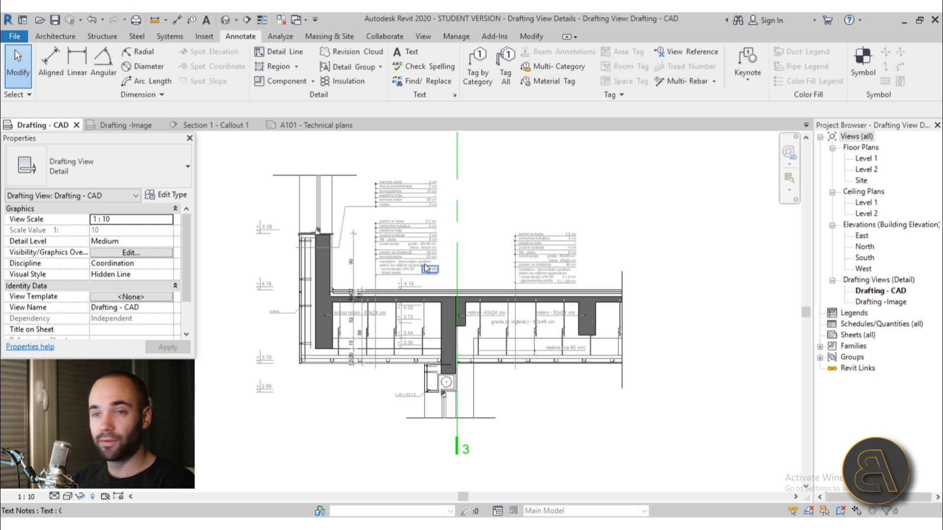
# Step: Select the imported solid filled region in the slab detail
pyautogui.moveTo(329, 287); pyautogui.dragTo(326, 274, button='middle')
pyautogui.scroll(2, 327, 274)
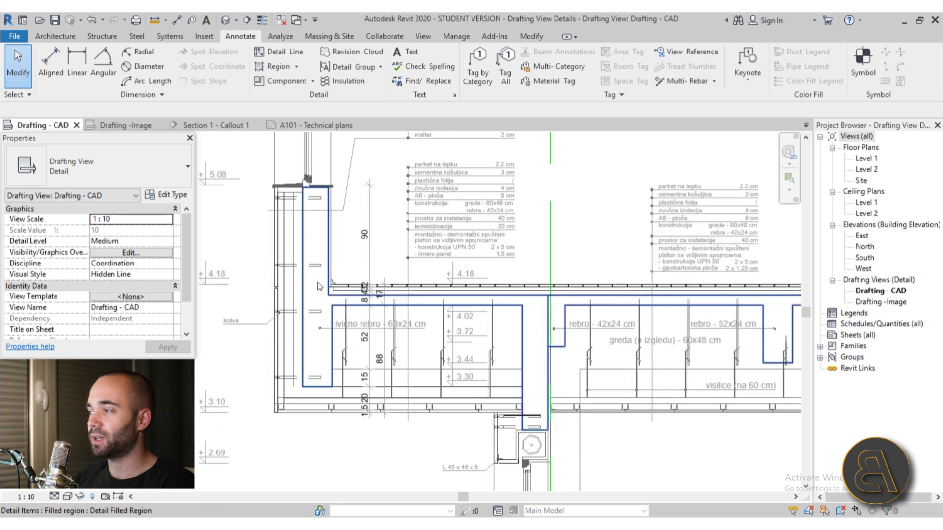
pyautogui.click(329, 220)
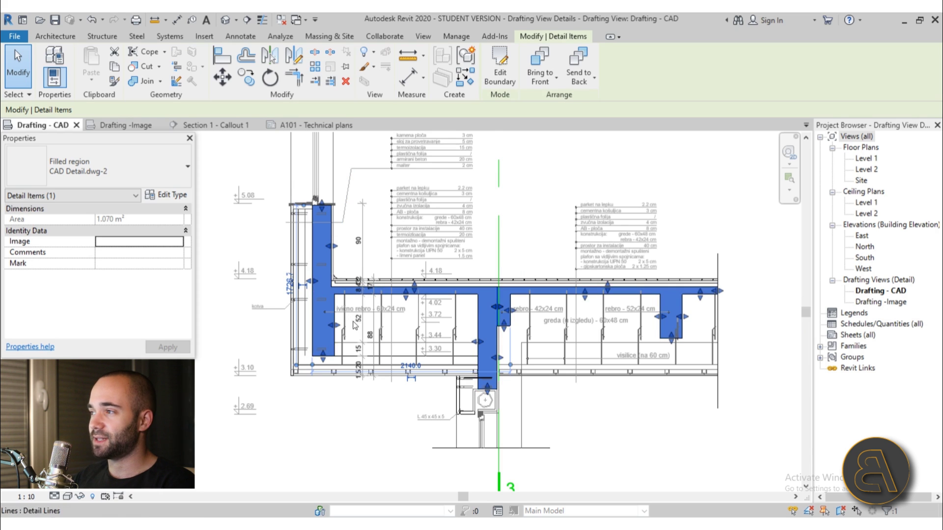
# Step: Edit the 'prostor za instalacije' text note, then release it with Esc
pyautogui.scroll(5, 410, 231)
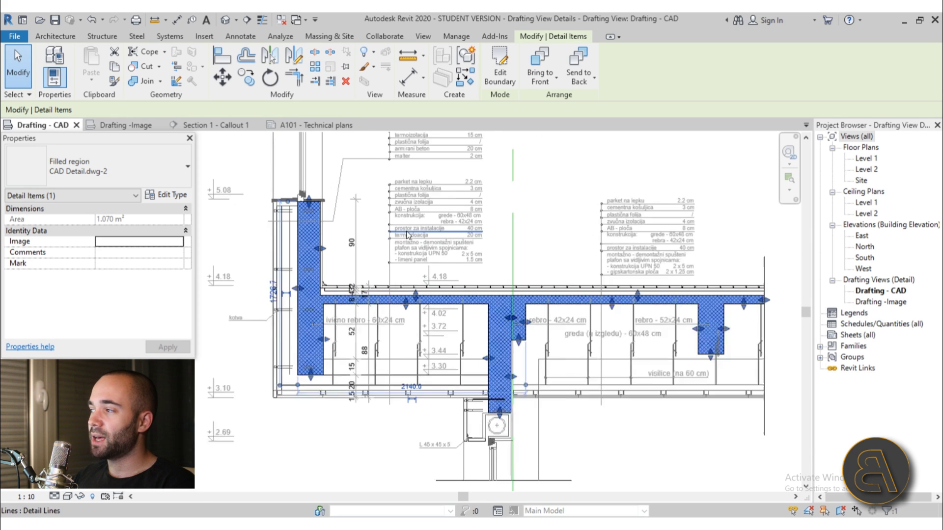
pyautogui.doubleClick(430, 243)
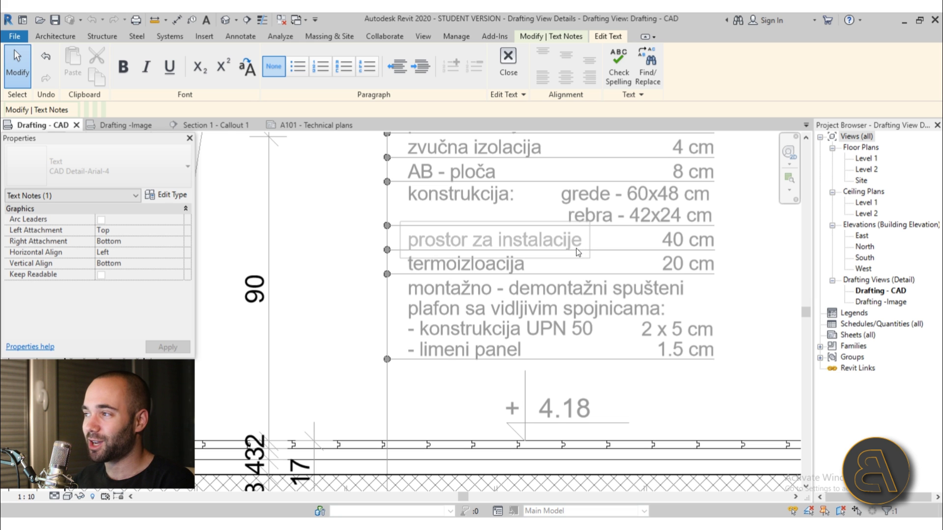
pyautogui.click(330, 280)
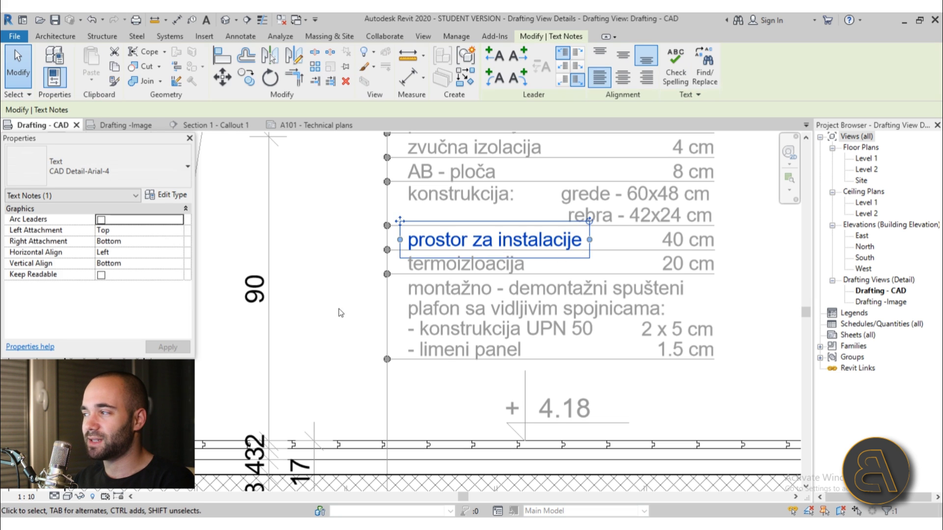
pyautogui.scroll(-3, 378, 283)
pyautogui.scroll(2, 378, 283)
pyautogui.scroll(-5, 378, 283)
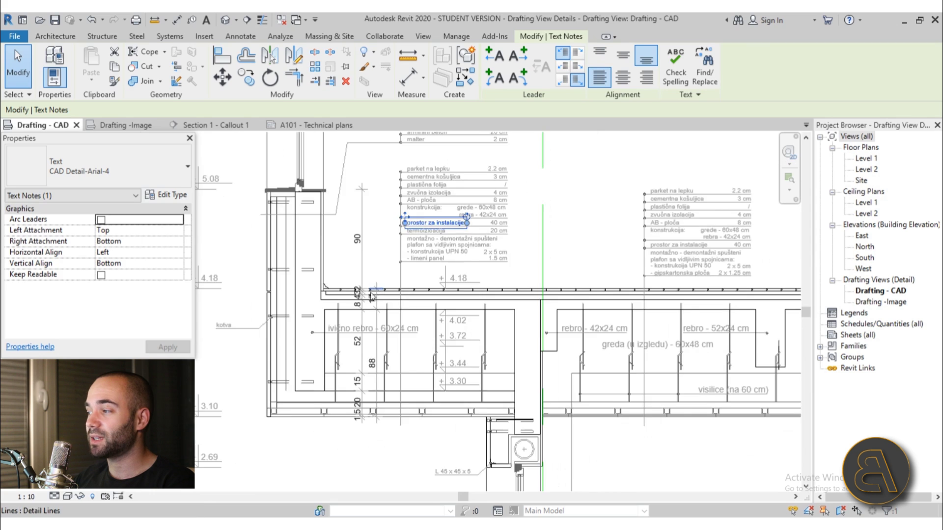
pyautogui.scroll(3, 397, 314)
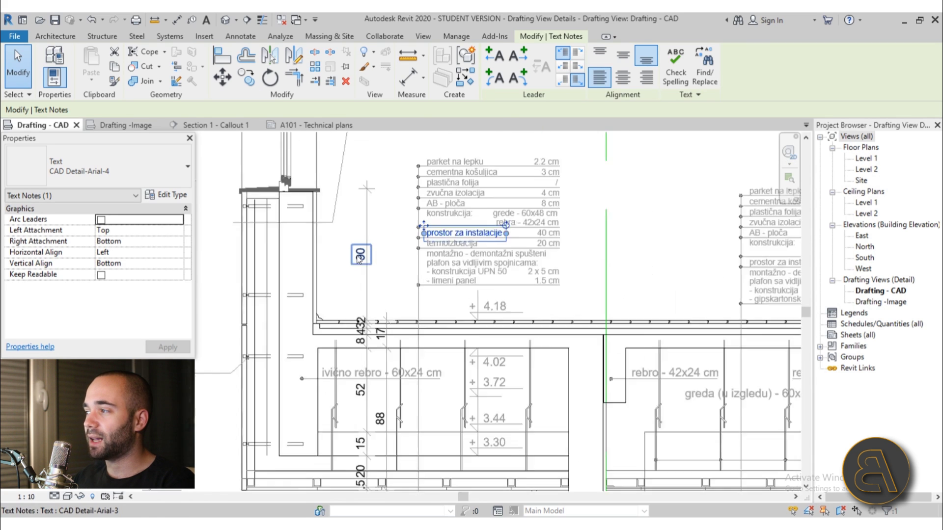
pyautogui.scroll(-3, 397, 315)
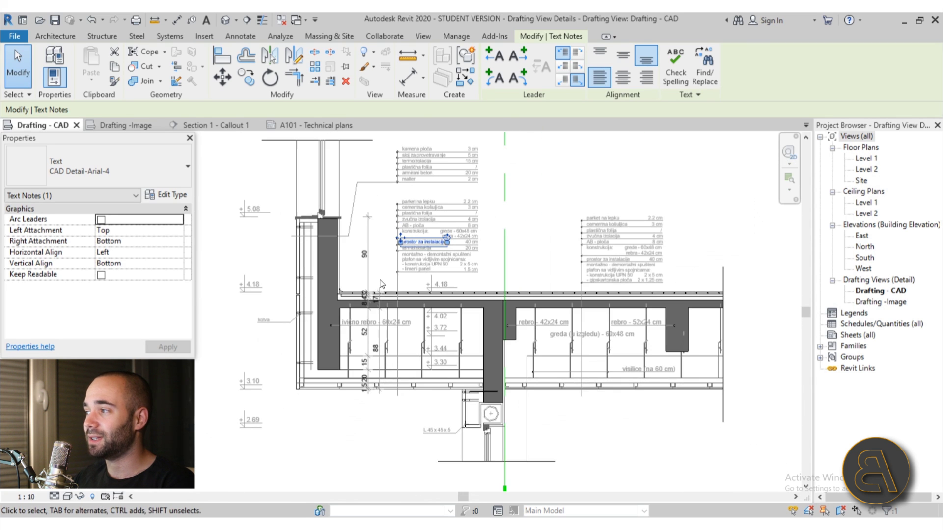
pyautogui.press('Escape')
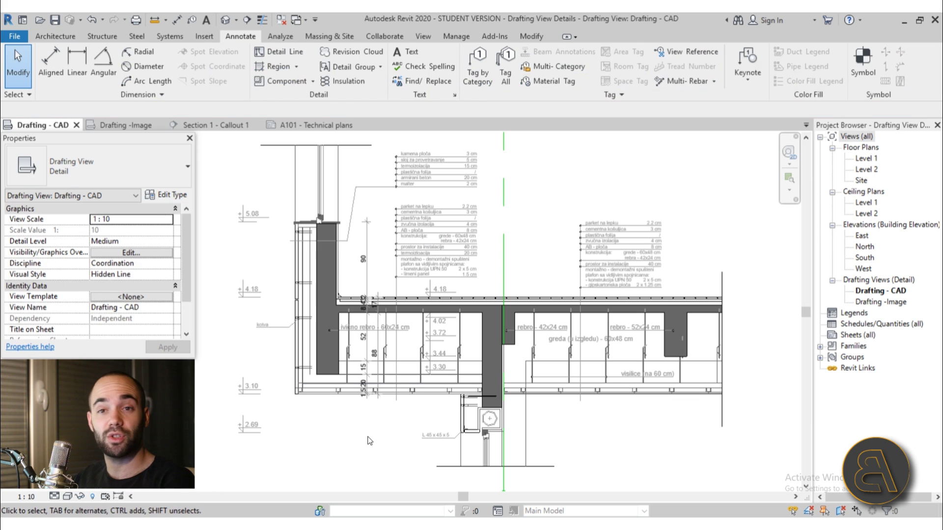
# Step: Review the detail, then bring up the Image detail.png reference picture
pyautogui.scroll(2, 532, 330)
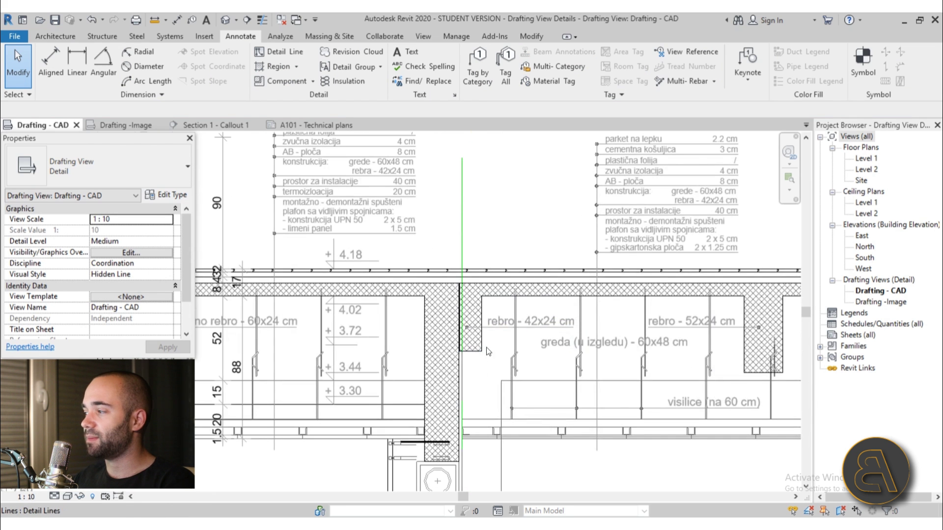
pyautogui.scroll(3, 499, 363)
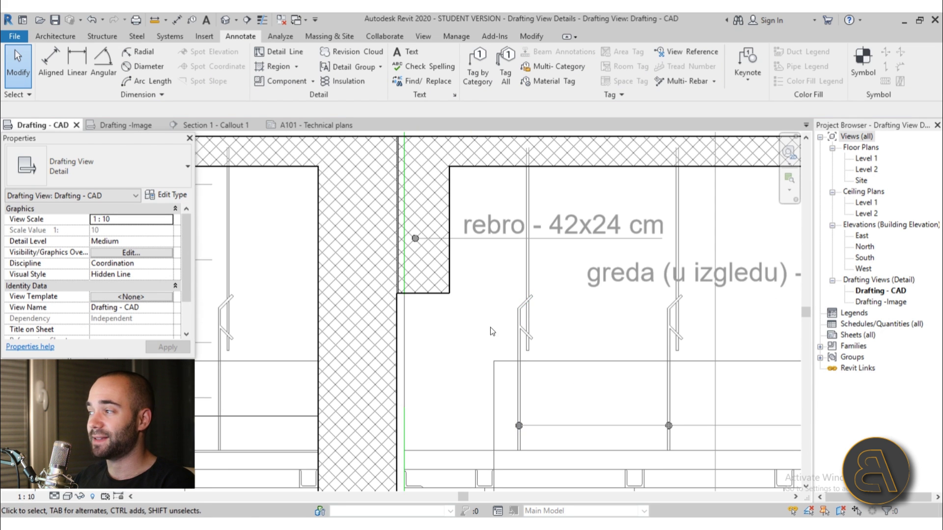
pyautogui.scroll(-3, 489, 330)
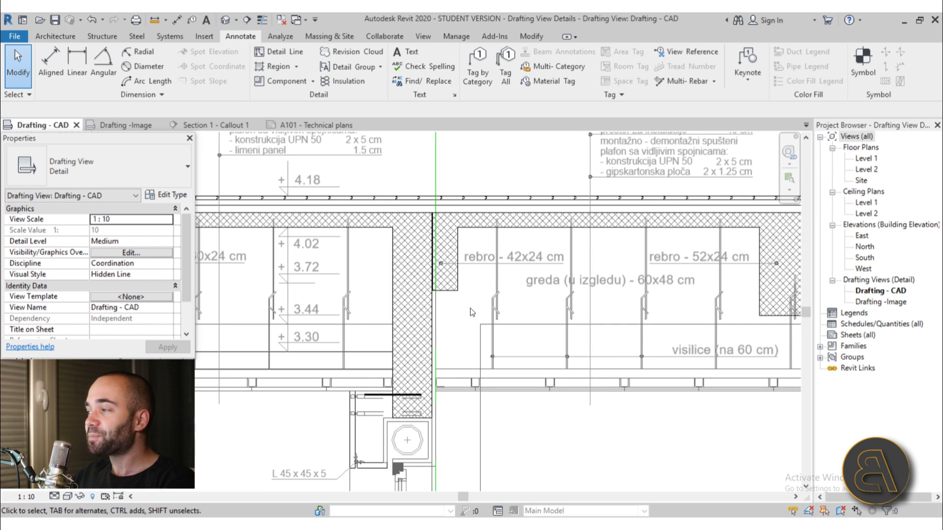
pyautogui.scroll(-5, 454, 179)
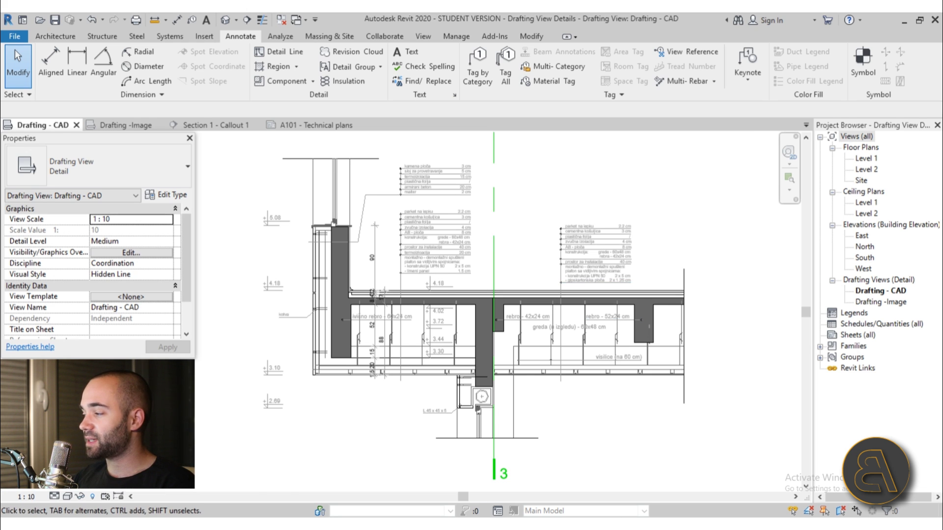
pyautogui.hotkey('alt', 'Tab')
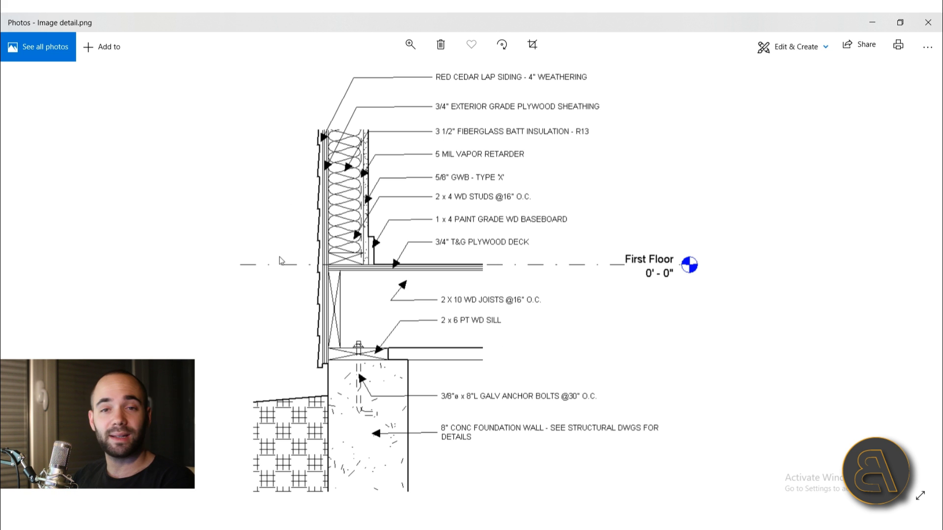
# Step: Switch to the Drafting -Image view and hide the underlying raster image there
pyautogui.click(872, 22)
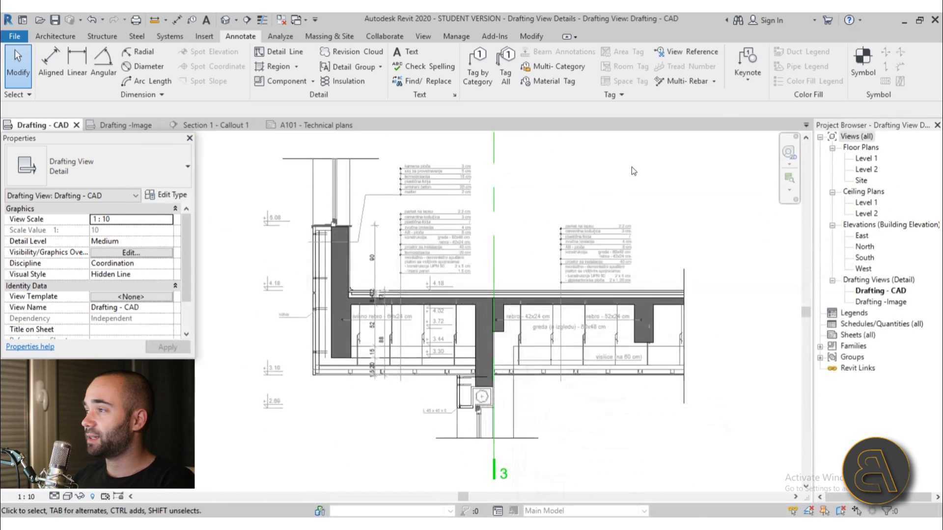
pyautogui.click(165, 126)
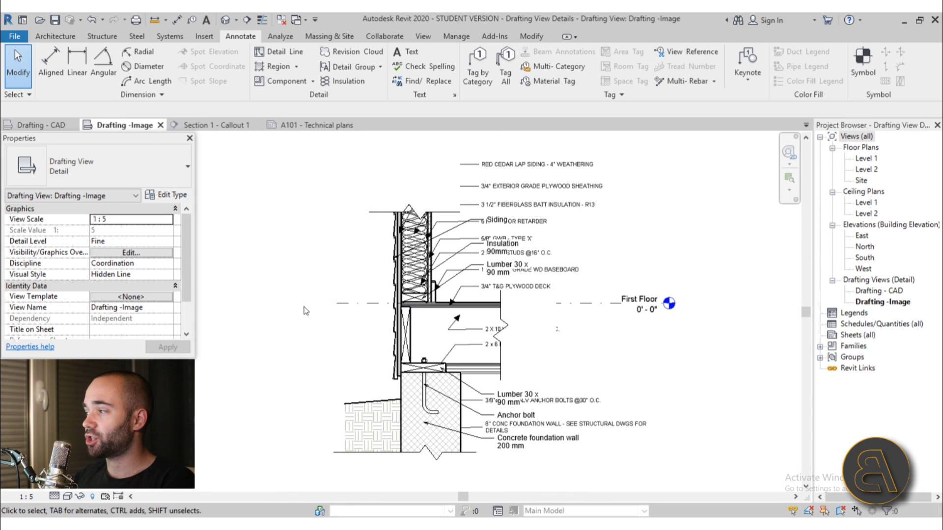
pyautogui.click(650, 355)
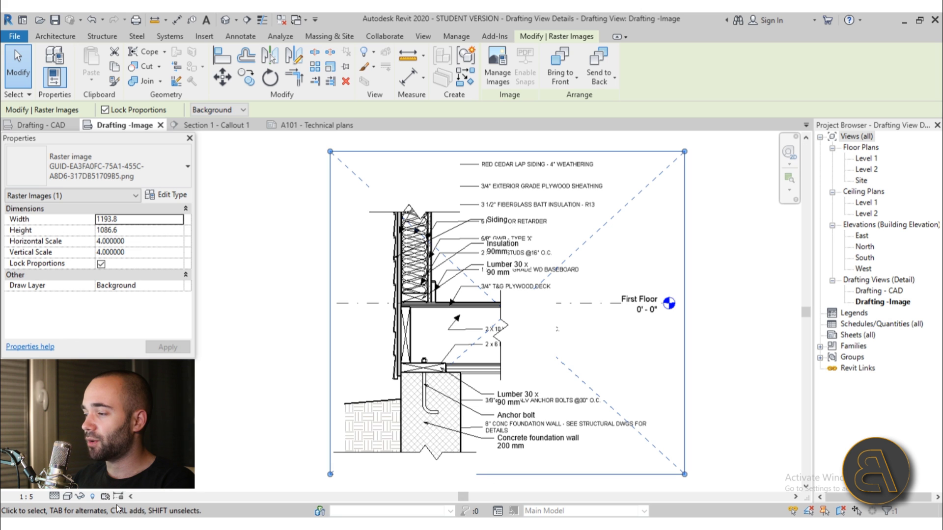
pyautogui.click(365, 53)
pyautogui.click(339, 69)
# Step: Check the sill lumber block and anchor bolt in the traced wall detail
pyautogui.moveTo(589, 353); pyautogui.dragTo(591, 331, button='middle')
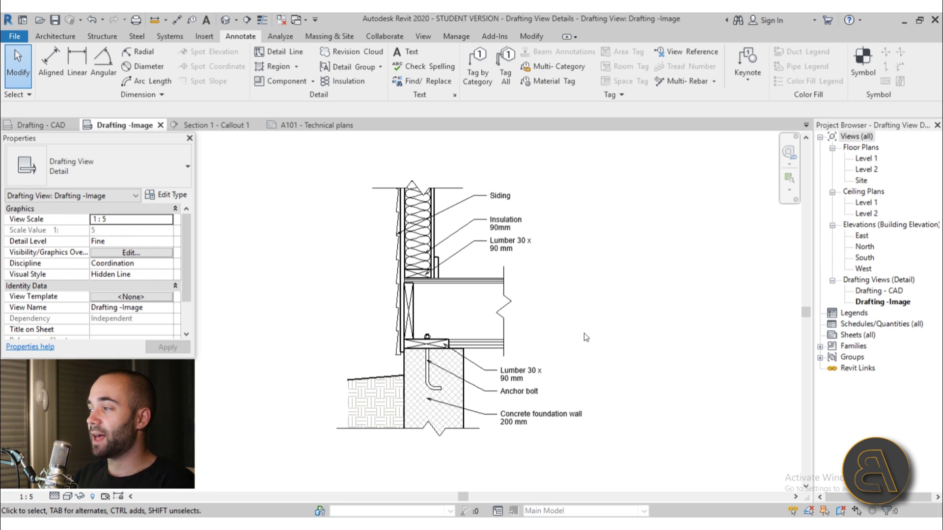
pyautogui.scroll(3, 434, 342)
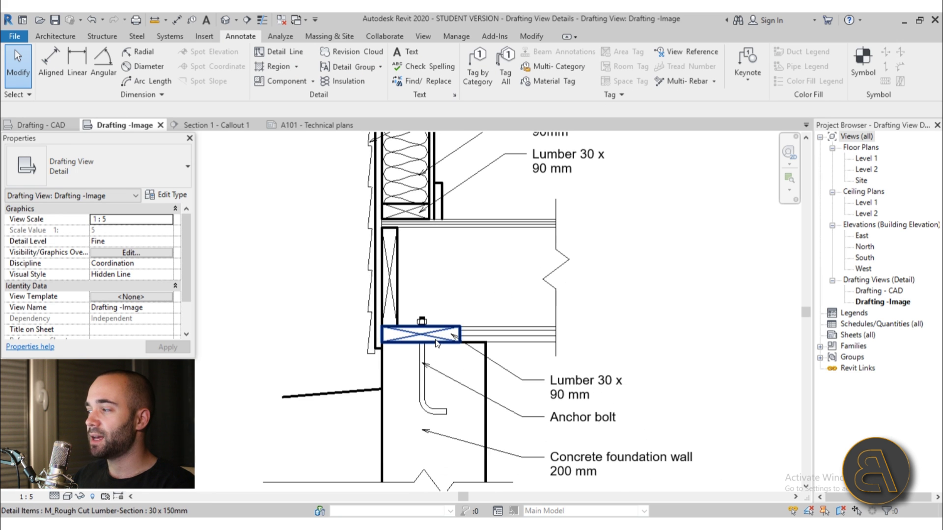
pyautogui.click(436, 344)
pyautogui.press('Escape')
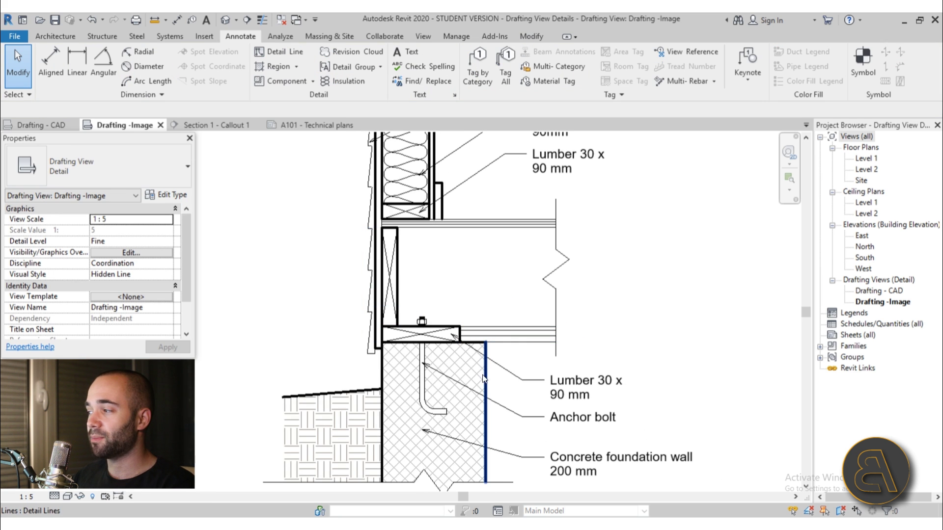
pyautogui.click(422, 407)
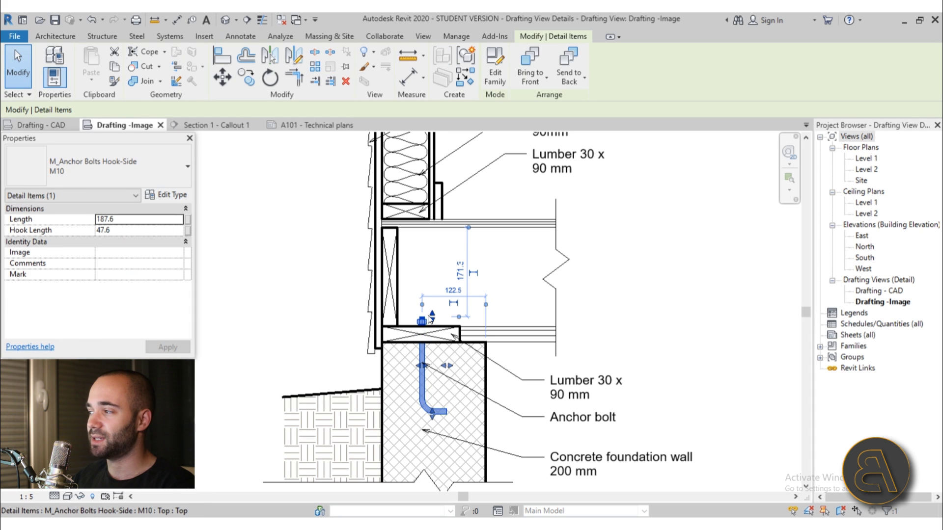
pyautogui.scroll(4, 413, 346)
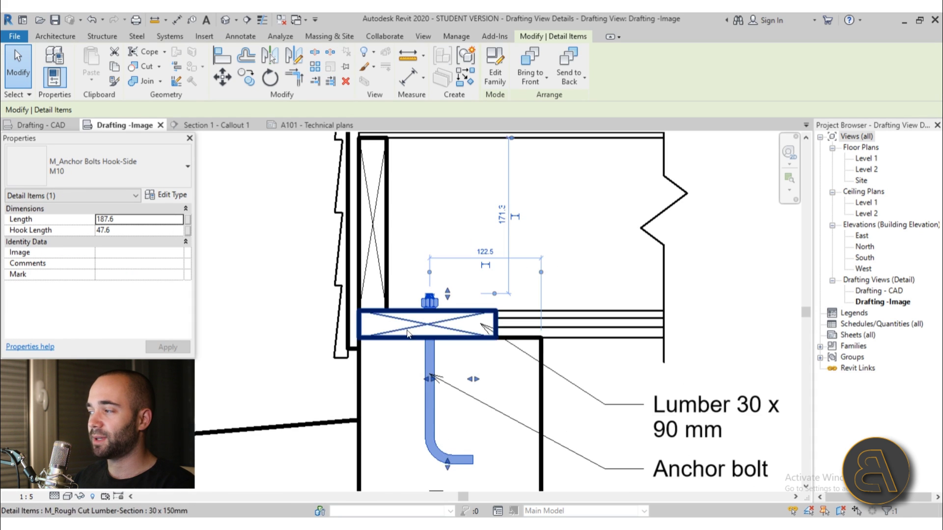
pyautogui.click(481, 333)
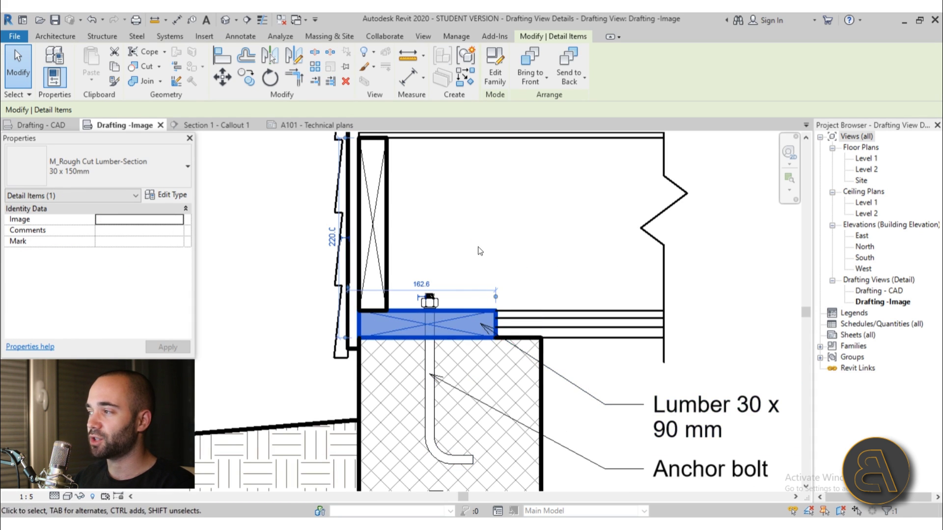
pyautogui.click(463, 248)
pyautogui.scroll(-3, 463, 248)
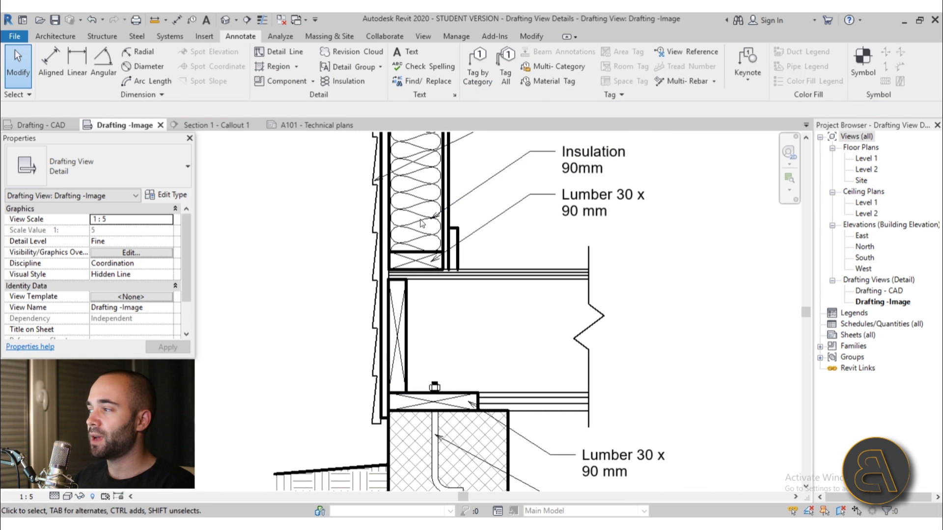
# Step: Check the insulation batting, wide ground line and foundation break line, then clear the selection
pyautogui.click(421, 223)
pyautogui.scroll(-5, 472, 344)
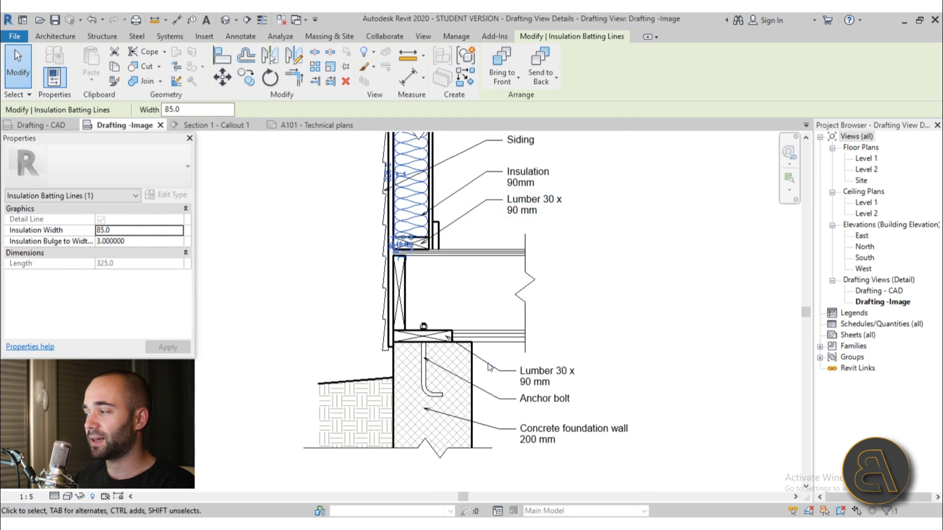
pyautogui.scroll(-1, 494, 373)
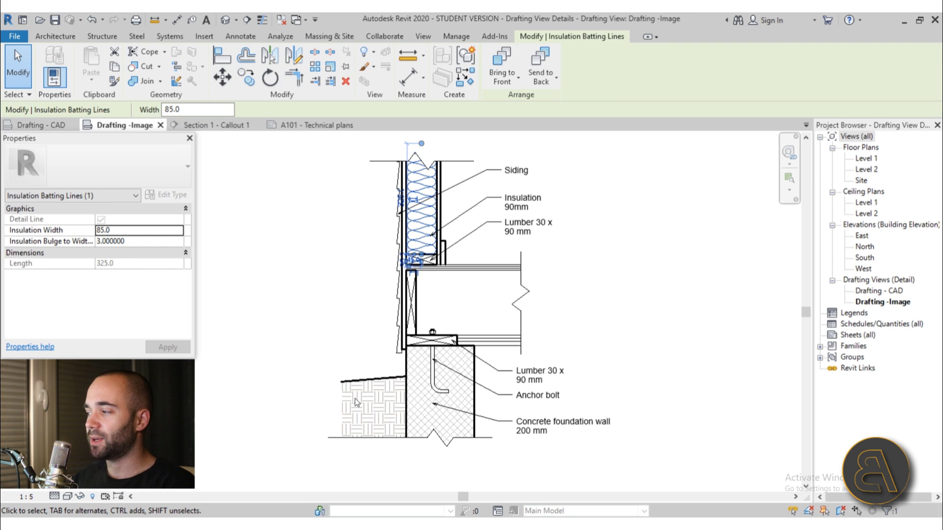
pyautogui.press('Escape')
pyautogui.click(373, 379)
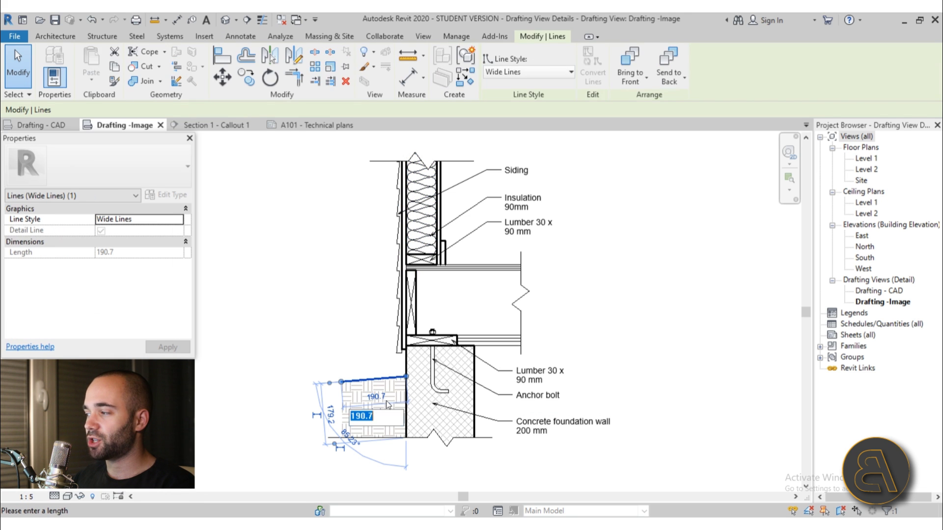
pyautogui.click(407, 464)
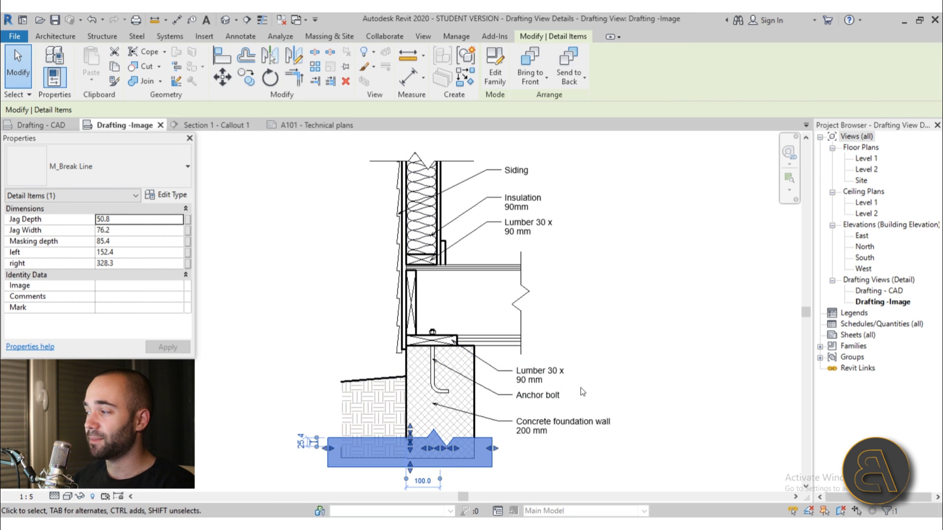
pyautogui.click(603, 347)
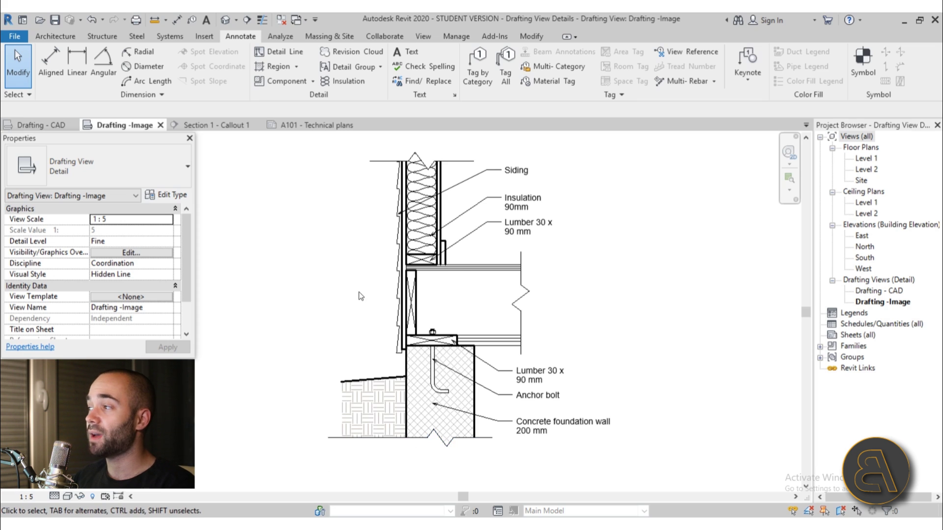
pyautogui.scroll(-2, 362, 301)
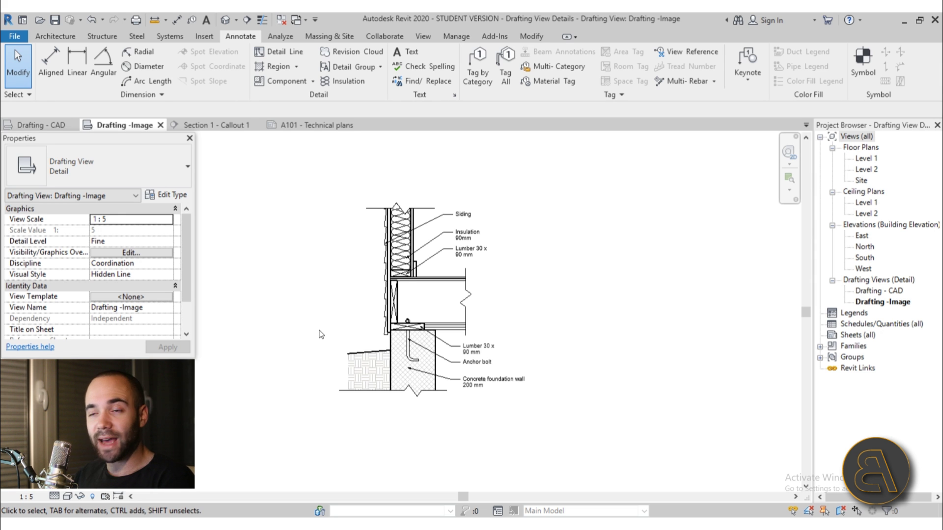
# Step: Open the A101 - Technical plans sheet and recentre it
pyautogui.click(324, 128)
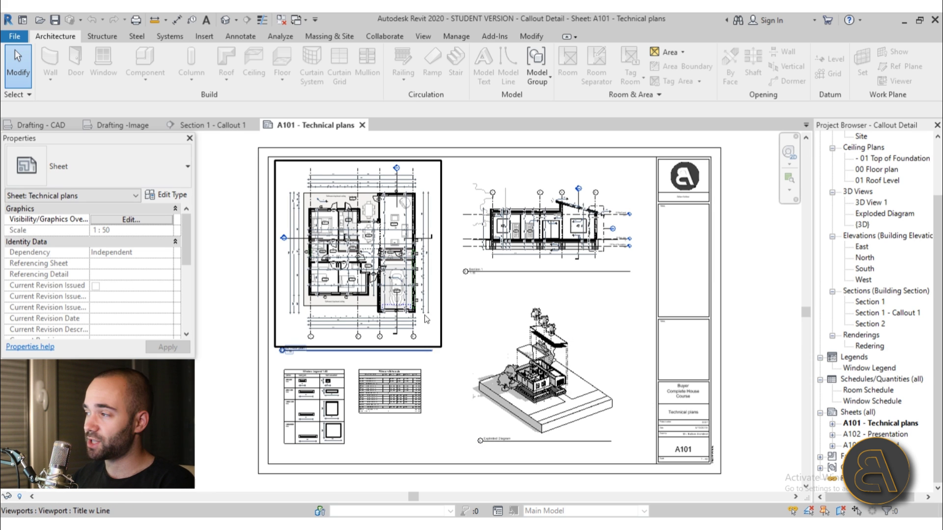
pyautogui.moveTo(426, 323); pyautogui.dragTo(432, 327, button='middle')
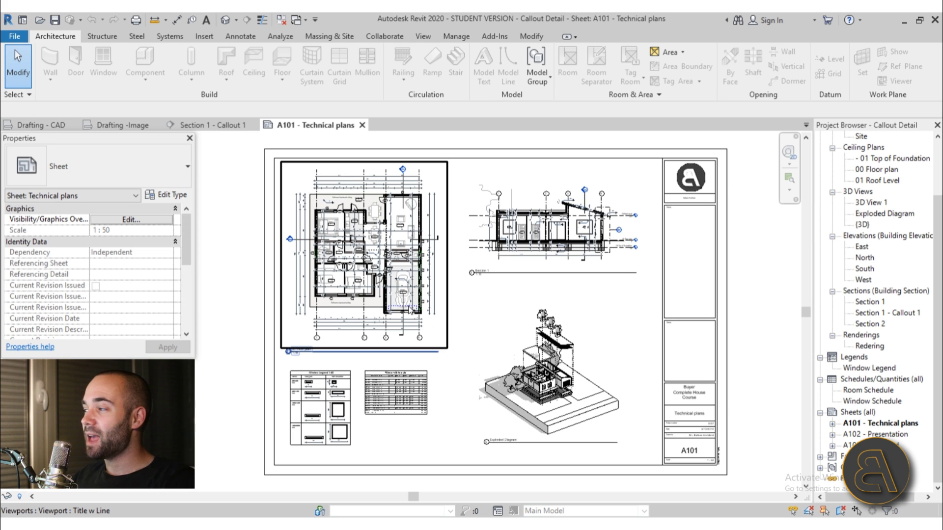
pyautogui.scroll(5, 369, 255)
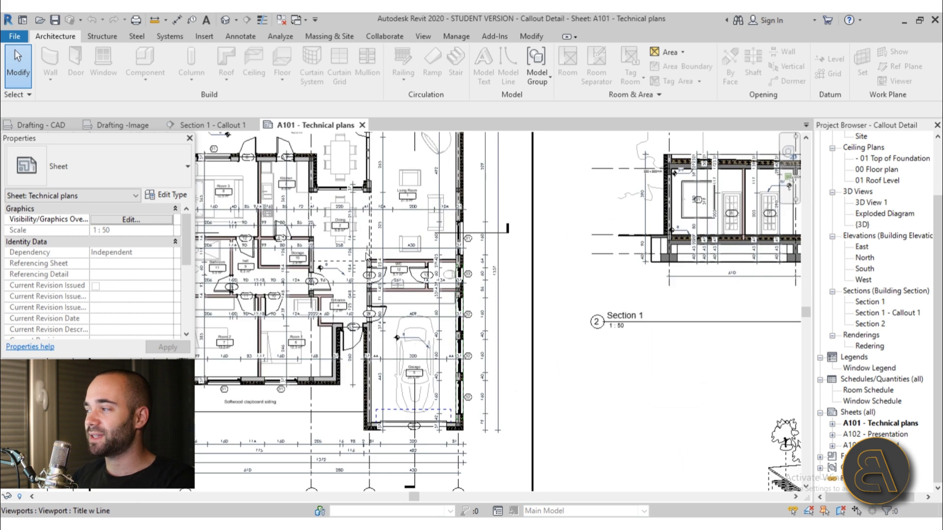
pyautogui.scroll(3, 369, 256)
# Step: Zoom into the Section 1 viewport on the sheet
pyautogui.moveTo(370, 256); pyautogui.dragTo(525, 288, button='middle')
pyautogui.scroll(3, 530, 323)
pyautogui.scroll(5, 508, 405)
pyautogui.scroll(4, 506, 360)
pyautogui.scroll(2, 504, 336)
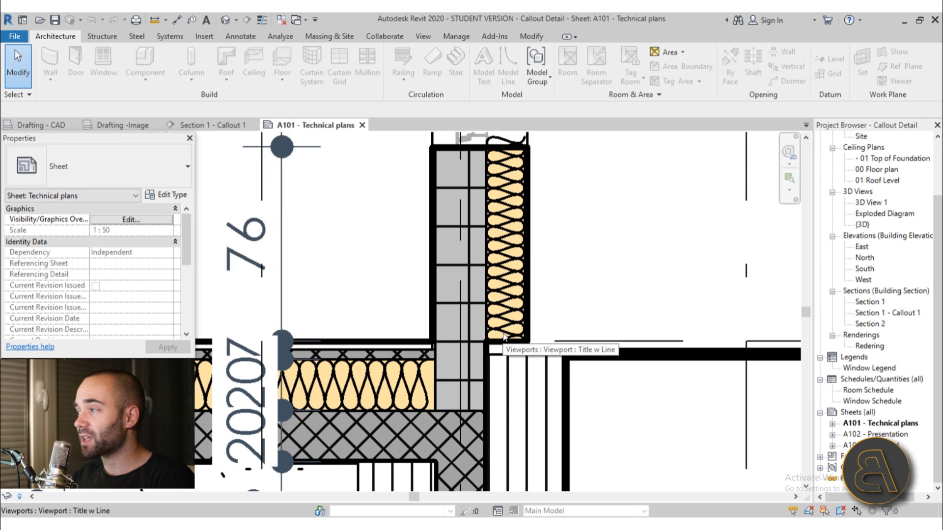
pyautogui.scroll(-3, 452, 295)
pyautogui.scroll(-2, 452, 297)
# Step: Reframe the view on the Section 1 roof junction
pyautogui.moveTo(452, 297)
pyautogui.mouseDown(button='middle')
pyautogui.moveTo(441, 221)
pyautogui.moveTo(440, 289)
pyautogui.mouseUp(button='middle')
pyautogui.scroll(1, 439, 289)
pyautogui.scroll(-1, 420, 224)
pyautogui.moveTo(420, 225); pyautogui.dragTo(354, 201, button='middle')
pyautogui.scroll(1, 353, 201)
pyautogui.scroll(1, 314, 177)
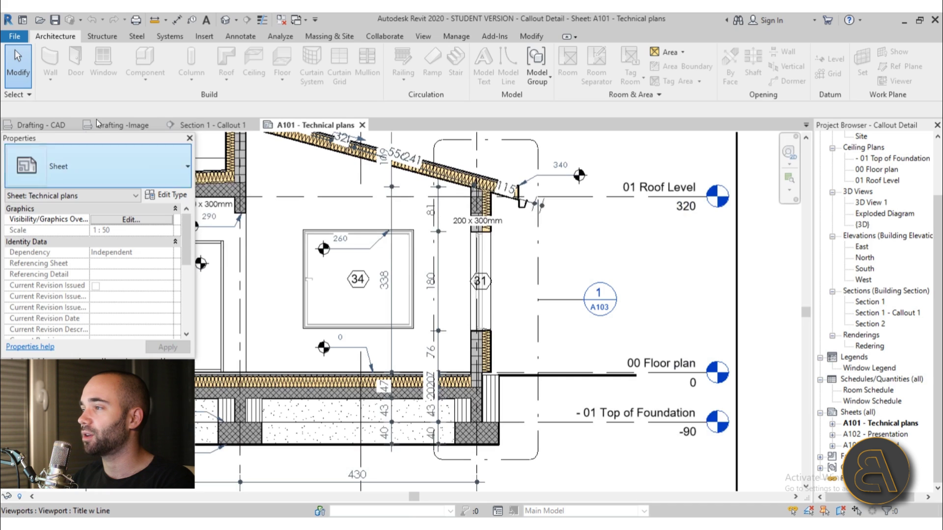
# Step: Switch to Section 1 - Callout 1 and pan along the window head, frame and sill
pyautogui.click(208, 122)
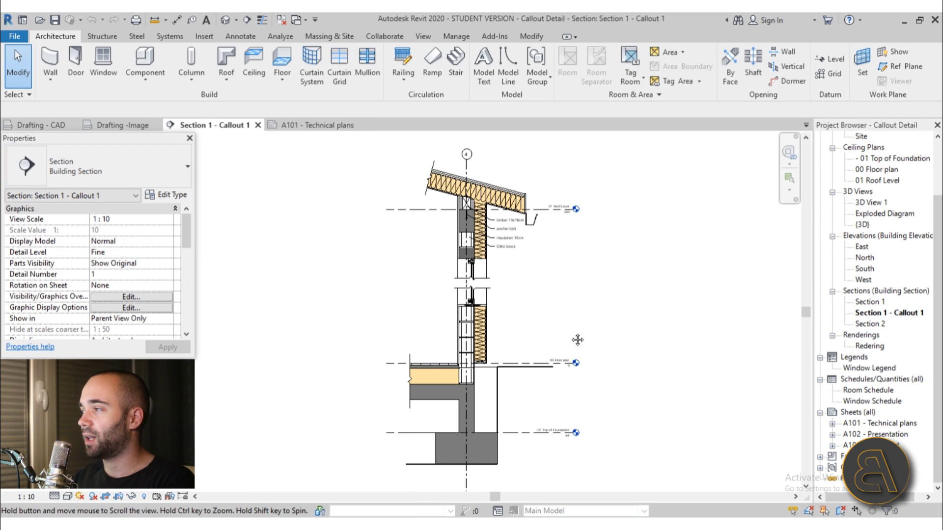
pyautogui.scroll(1, 470, 215)
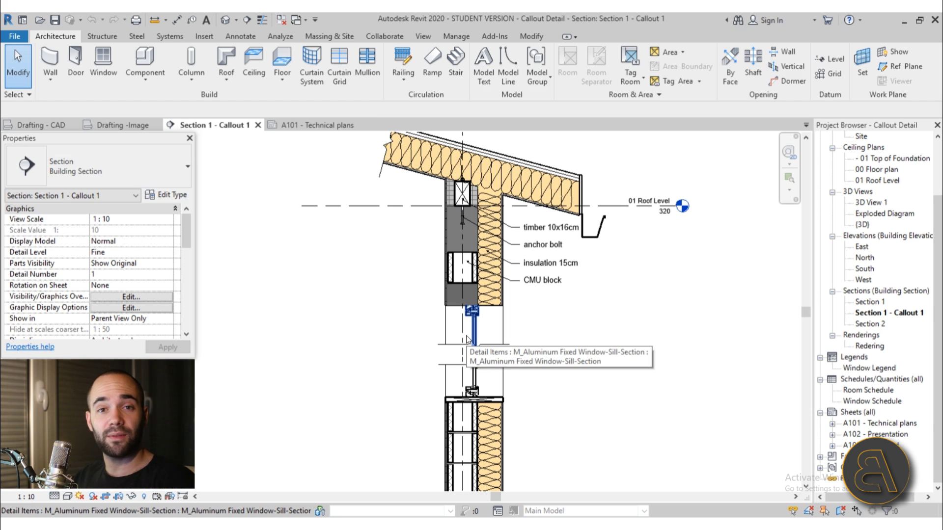
pyautogui.moveTo(467, 339); pyautogui.dragTo(467, 108, button='middle')
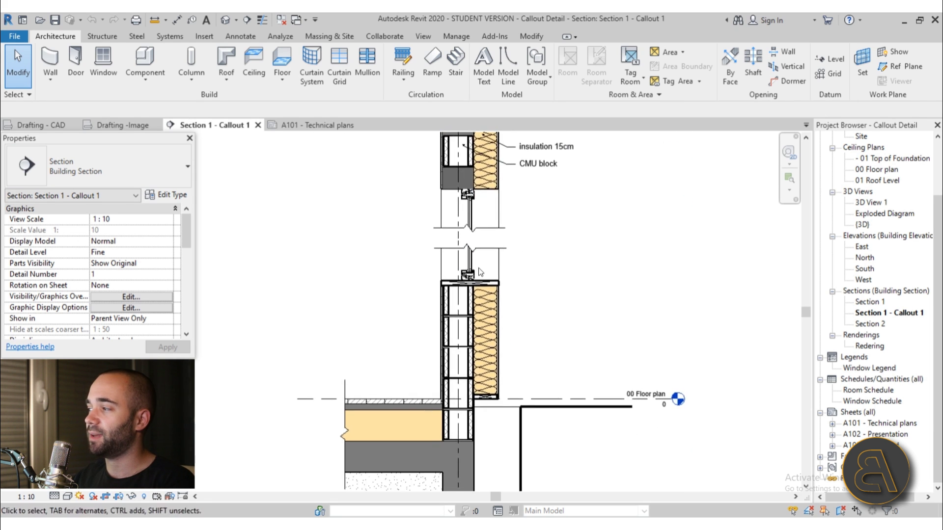
pyautogui.scroll(2, 483, 270)
pyautogui.moveTo(483, 270); pyautogui.dragTo(489, 418, button='middle')
pyautogui.scroll(4, 489, 417)
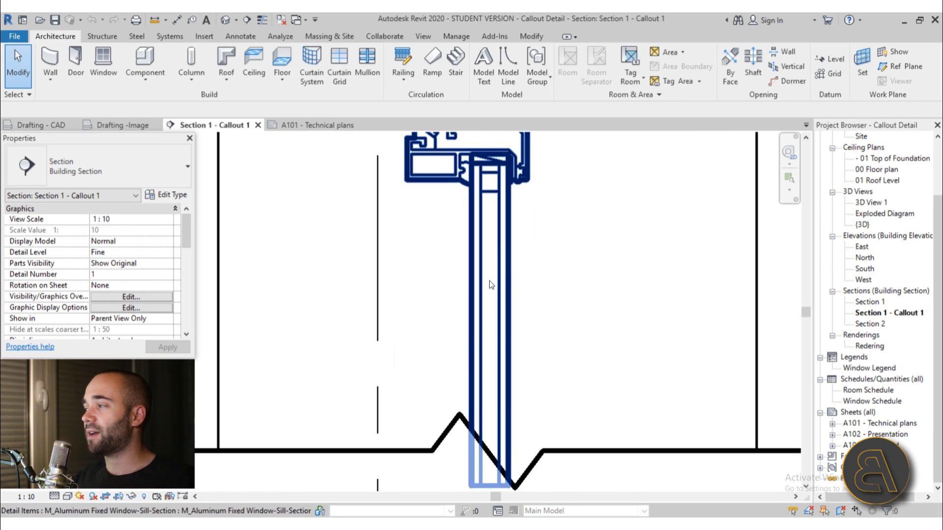
pyautogui.moveTo(511, 178); pyautogui.dragTo(511, 308, button='middle')
pyautogui.scroll(-2, 511, 308)
pyautogui.moveTo(676, 291); pyautogui.dragTo(525, 273, button='middle')
# Step: Select the lumber sill plate to check its size
pyautogui.click(524, 271)
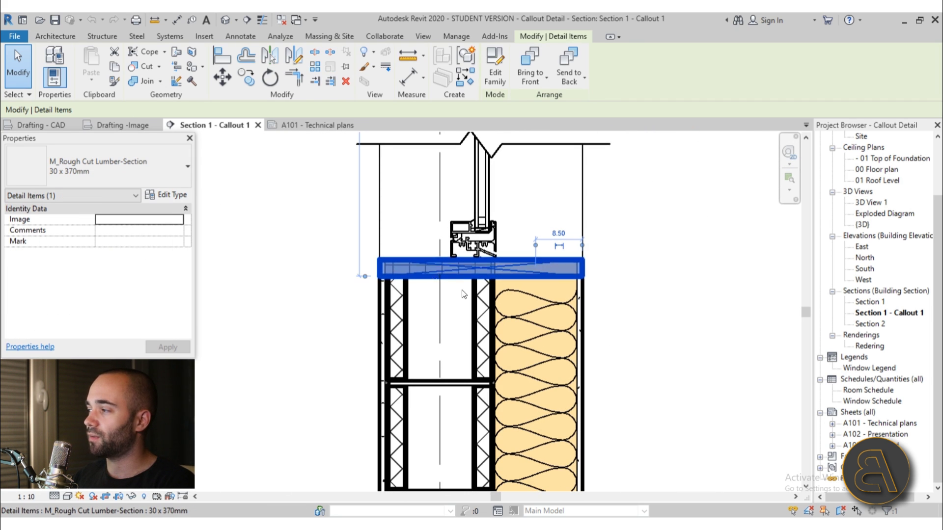
pyautogui.scroll(-2, 489, 290)
pyautogui.moveTo(660, 353); pyautogui.dragTo(637, 288, button='middle')
pyautogui.click(637, 287)
# Step: Identify the CMU block type and check the bottom lumber plate
pyautogui.click(432, 253)
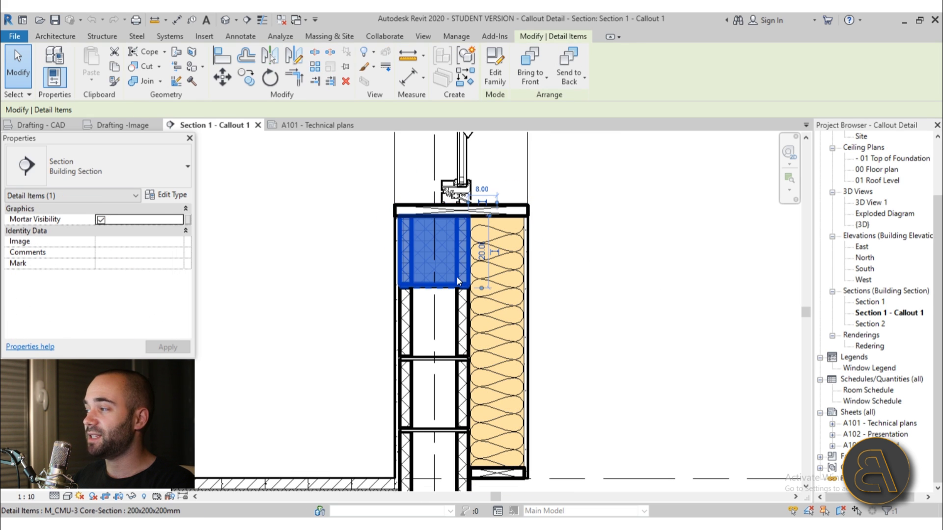
pyautogui.click(635, 330)
pyautogui.scroll(-2, 484, 351)
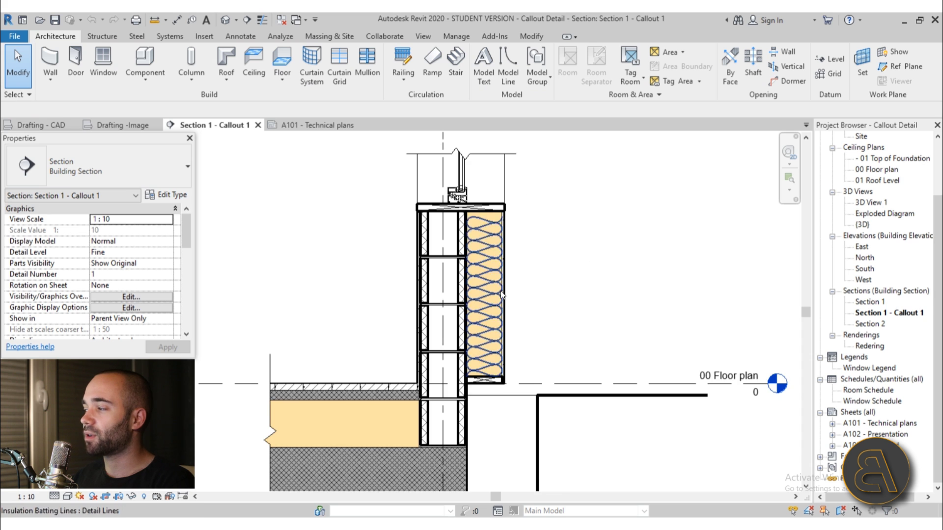
pyautogui.scroll(5, 481, 282)
pyautogui.click(481, 282)
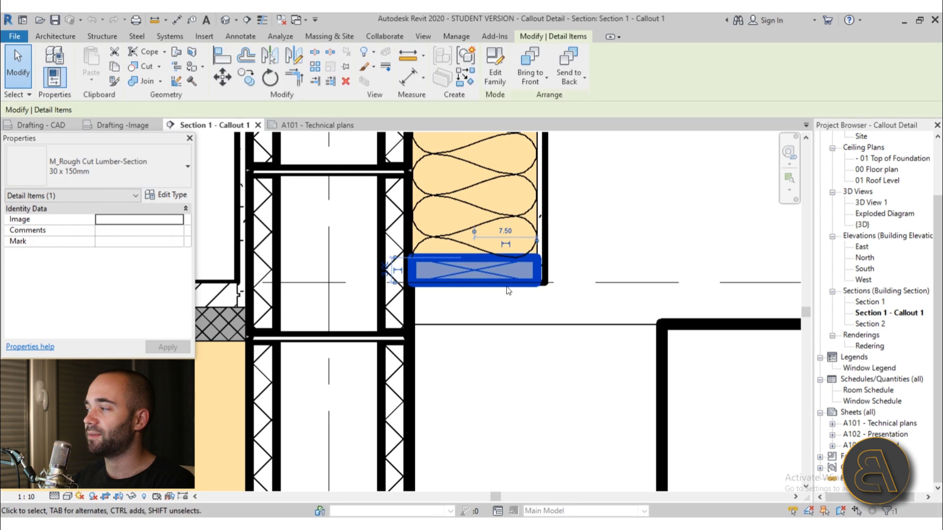
pyautogui.scroll(-2, 527, 290)
pyautogui.click(524, 339)
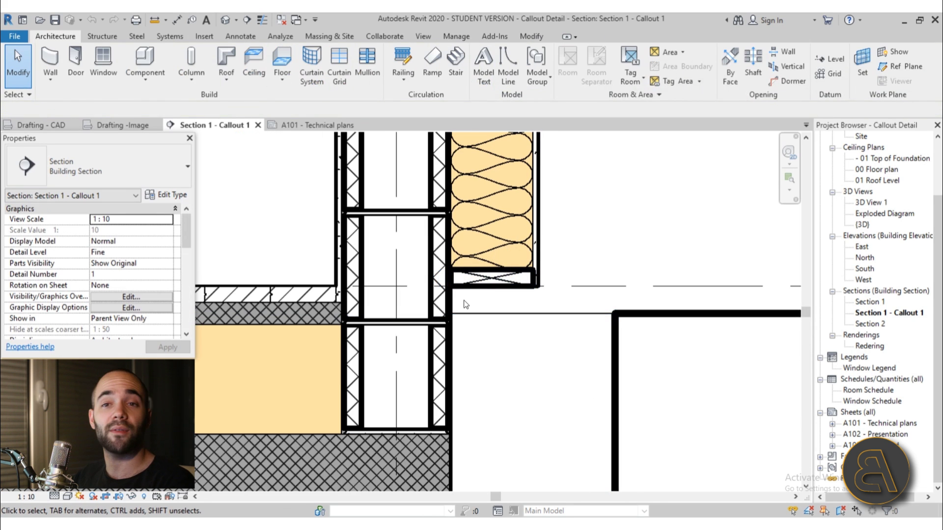
# Step: Identify the 100 x 160mm M_Heavy Timber-Section block at the wall-to-roof junction
pyautogui.scroll(-3, 499, 207)
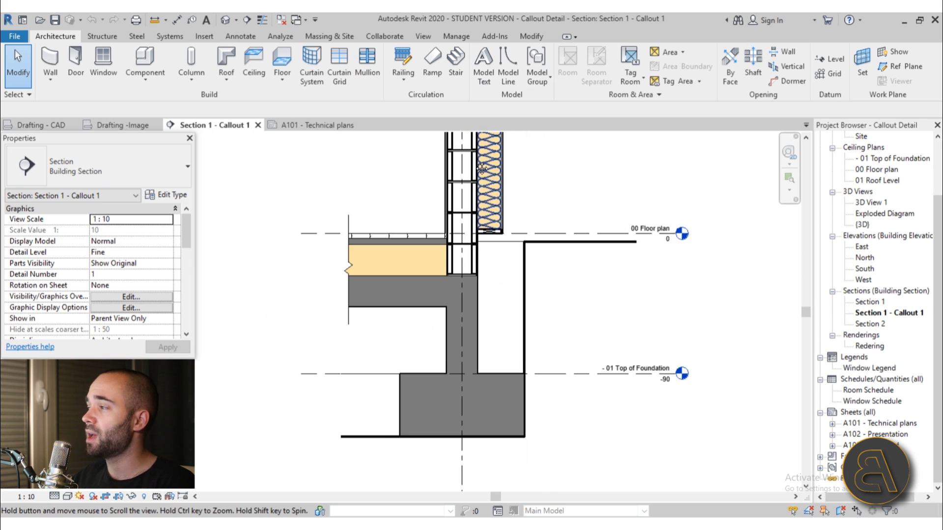
pyautogui.moveTo(498, 207); pyautogui.dragTo(452, 350, button='middle')
pyautogui.scroll(5, 452, 349)
pyautogui.scroll(-2, 452, 349)
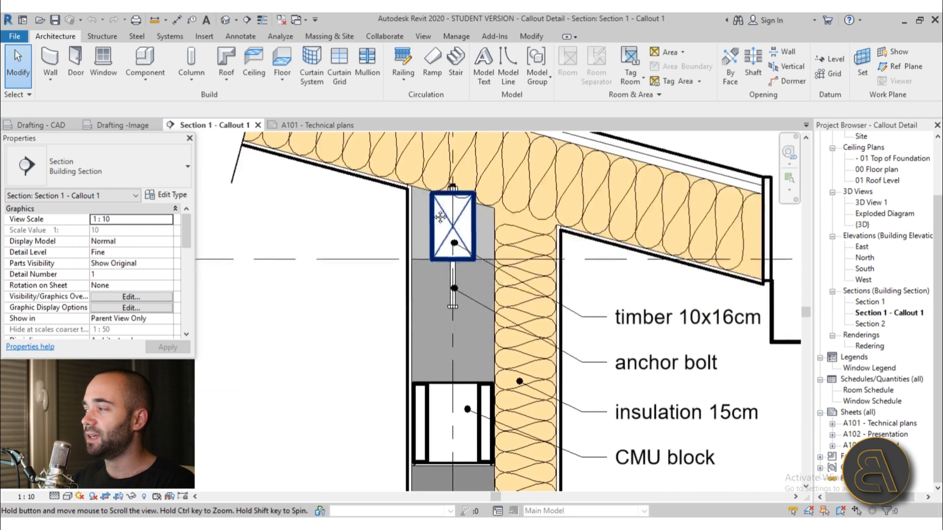
pyautogui.click(433, 210)
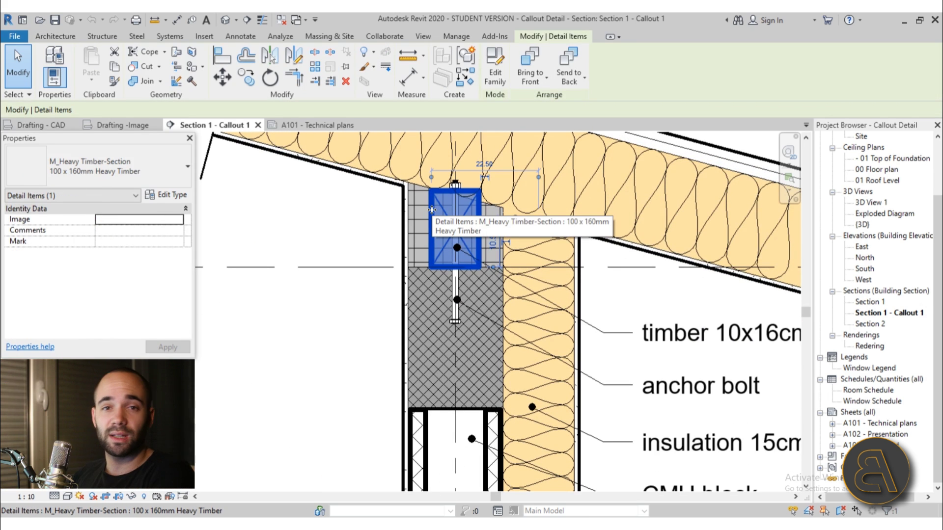
pyautogui.scroll(-2, 555, 447)
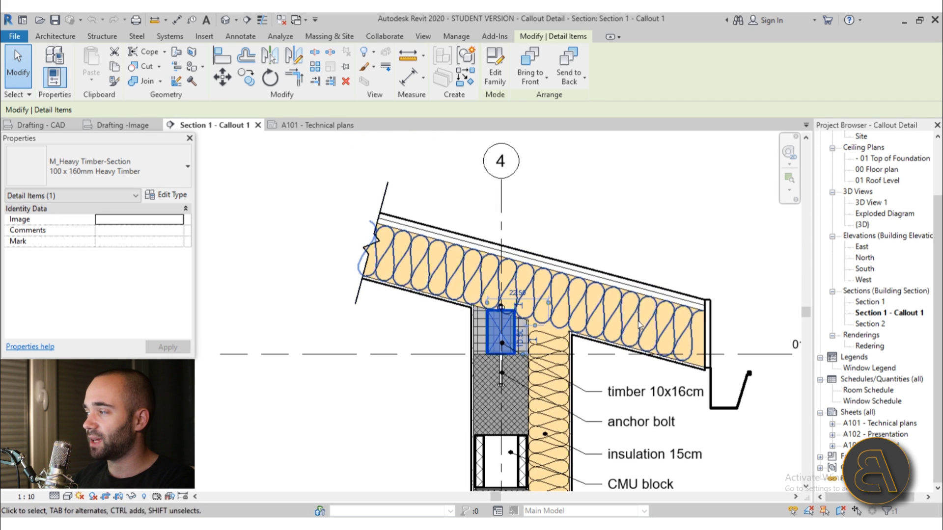
# Step: Check the M_Anchor Bolts-Side M12 item, then zoom out to the roof eave and Roof Level
pyautogui.moveTo(644, 324); pyautogui.dragTo(540, 283, button='middle')
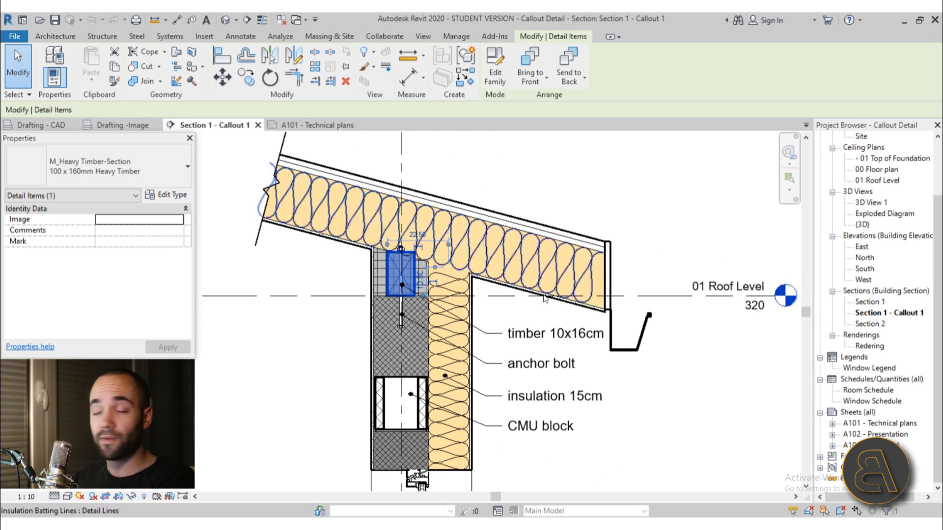
pyautogui.scroll(3, 466, 283)
pyautogui.click(301, 204)
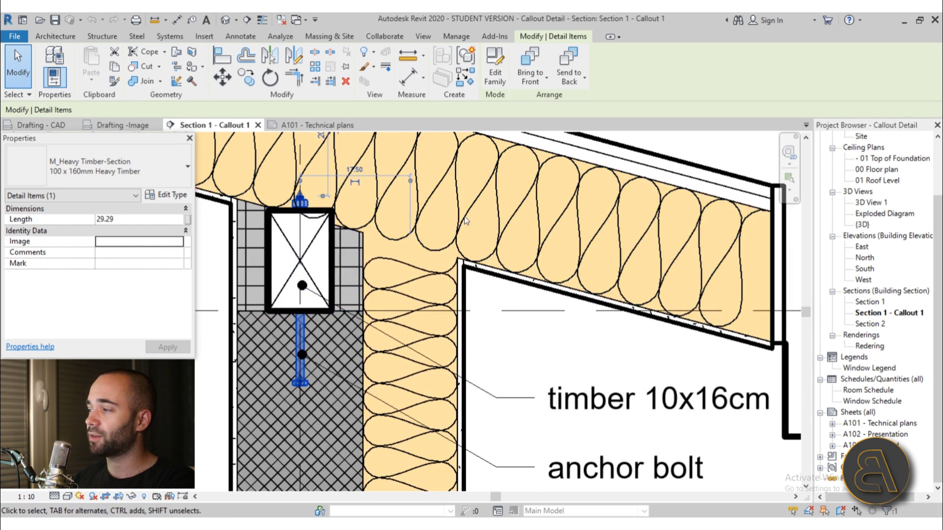
pyautogui.scroll(-2, 454, 219)
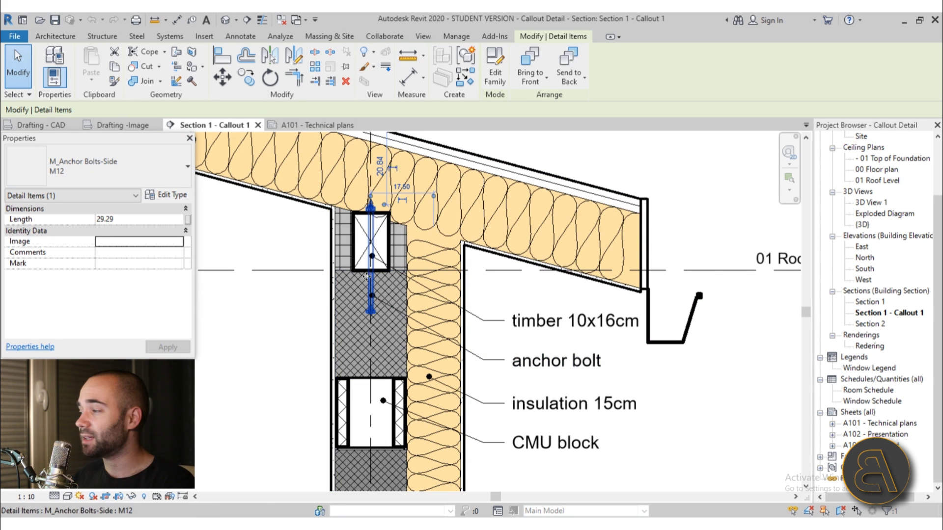
pyautogui.scroll(-3, 359, 302)
pyautogui.scroll(-2, 365, 303)
pyautogui.moveTo(366, 303); pyautogui.dragTo(373, 411, button='middle')
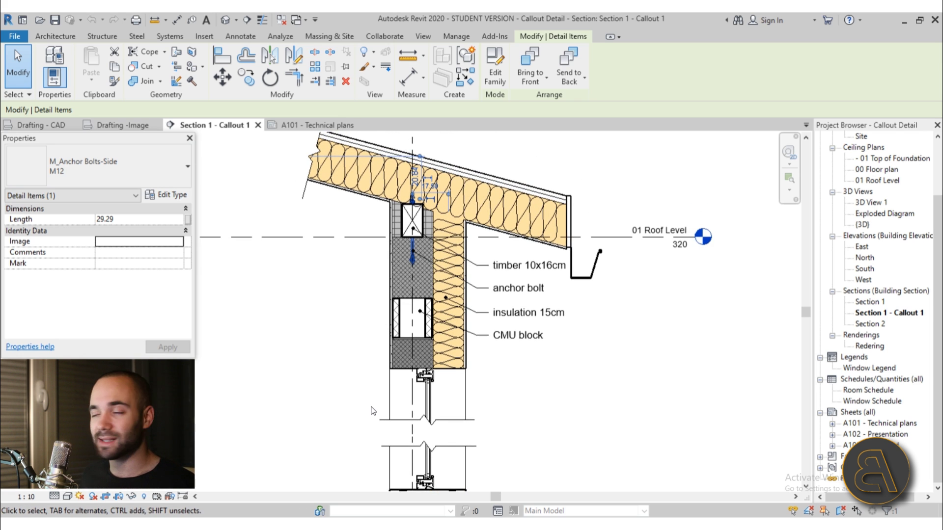
pyautogui.scroll(-1, 466, 427)
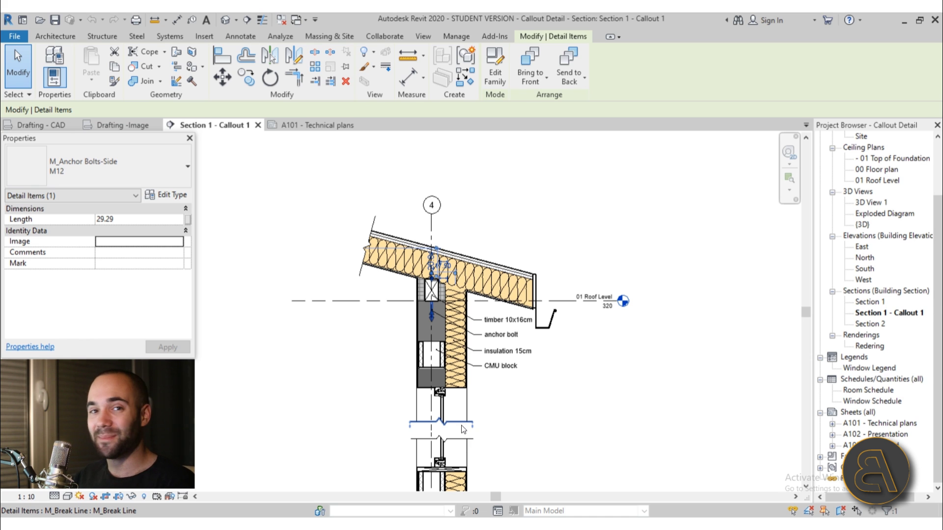
# Step: Frame the full wall section: timber-and-bolt roof junction, insulated CMU wall and footing
pyautogui.scroll(-2, 499, 319)
pyautogui.moveTo(498, 320); pyautogui.dragTo(421, 326, button='middle')
pyautogui.scroll(1, 421, 326)
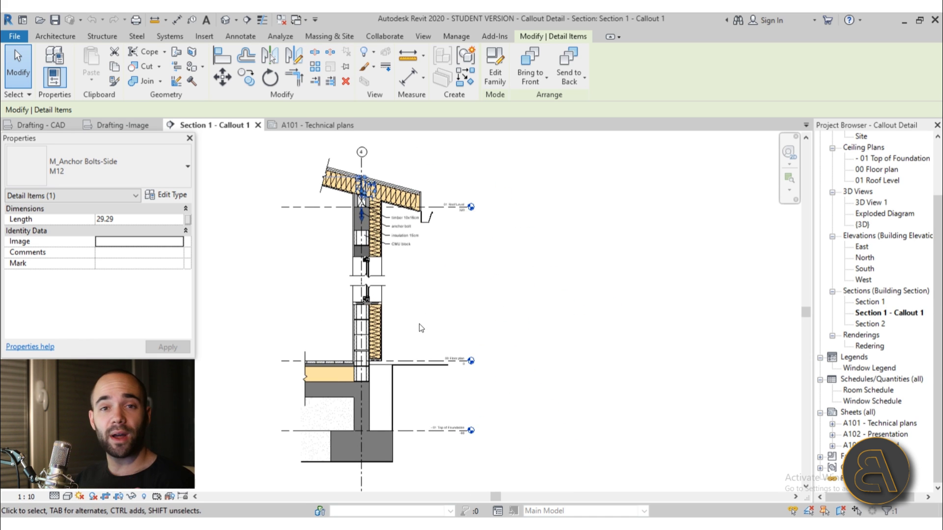